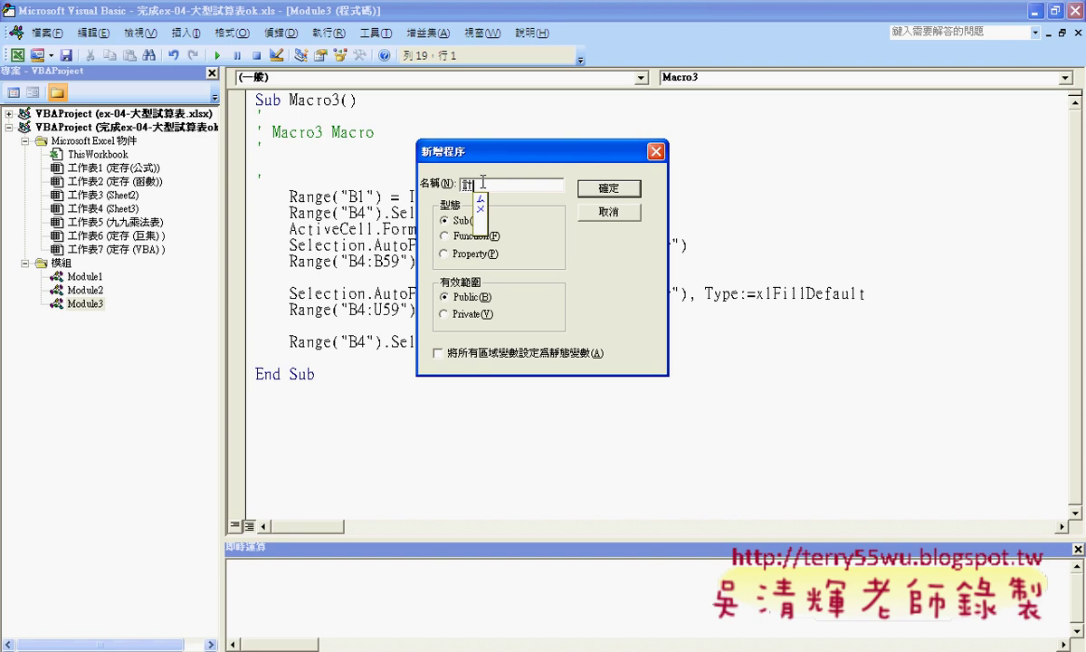
Name the new procedure 計算_VBA, keeping Type Sub and Scope Public
type("算")
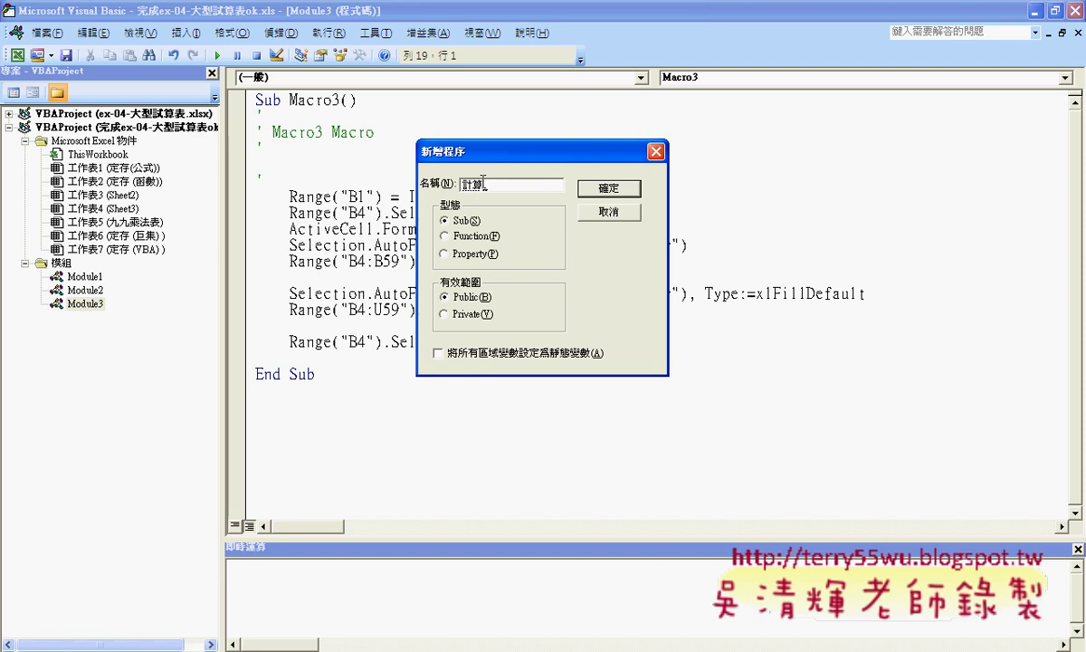
type("_VBAS")
key("BackSpace")
left_click(462, 314)
left_click(464, 299)
Insert the procedure into Module3 and delete 'Public' from its declaration
left_click(599, 189)
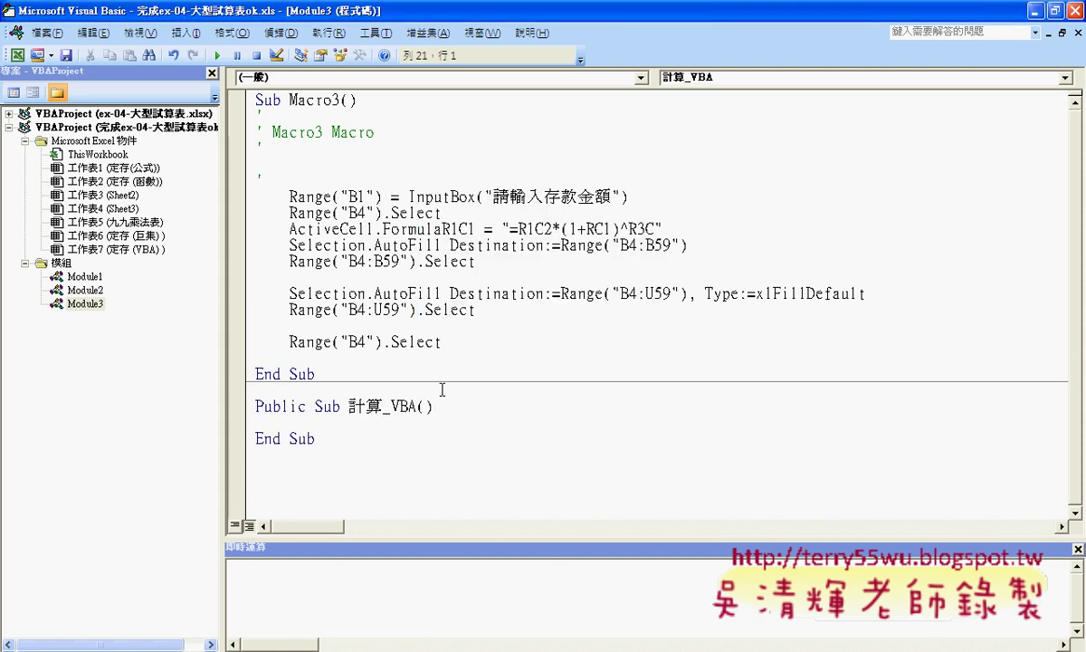
left_click_drag(315, 439, 237, 398)
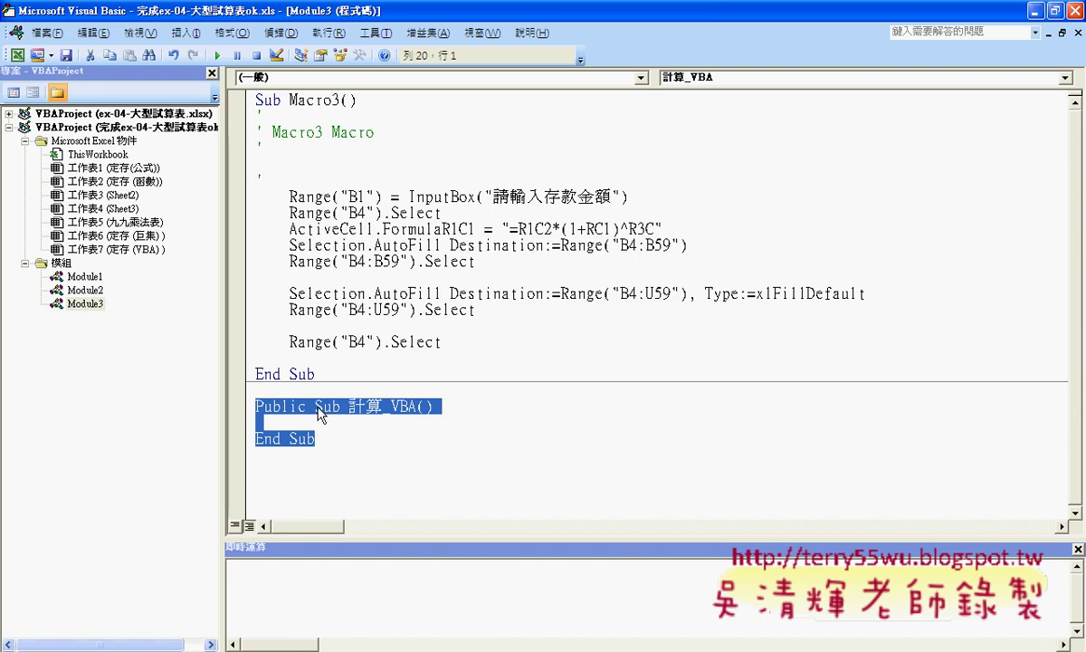
left_click_drag(315, 406, 256, 406)
key("Delete")
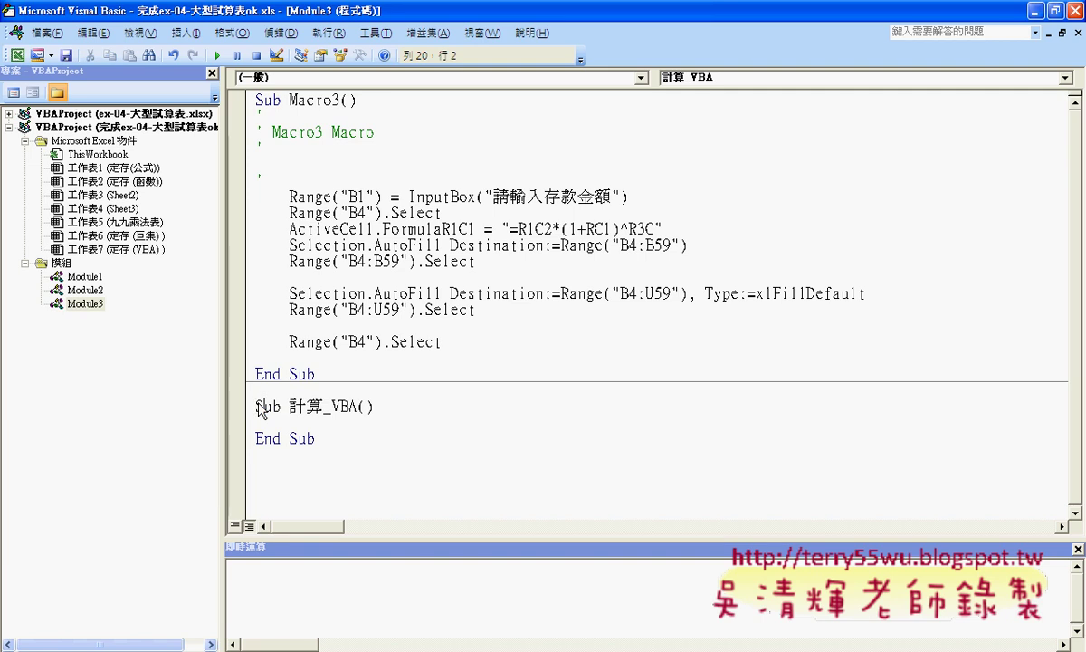
Indent the blank line inside Sub 計算_VBA() and restore the editor window size
key("Right")
key("Right")
key("Right")
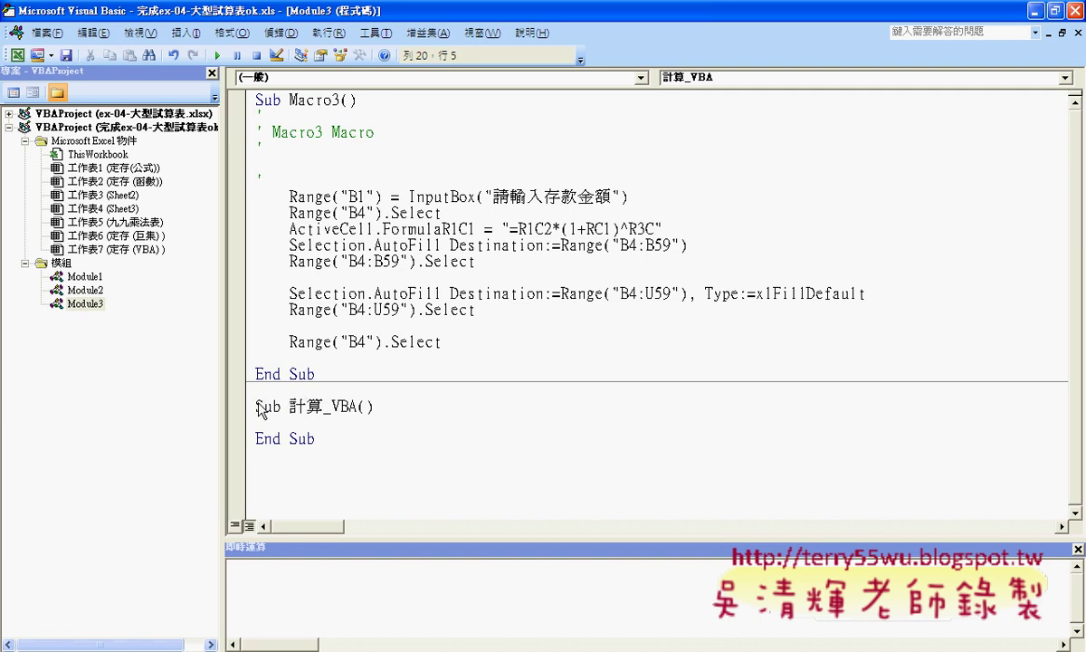
key("shift+Right")
key("shift+Right")
key("shift+Right")
key("shift+Right")
key("shift+Right")
key("shift+Right")
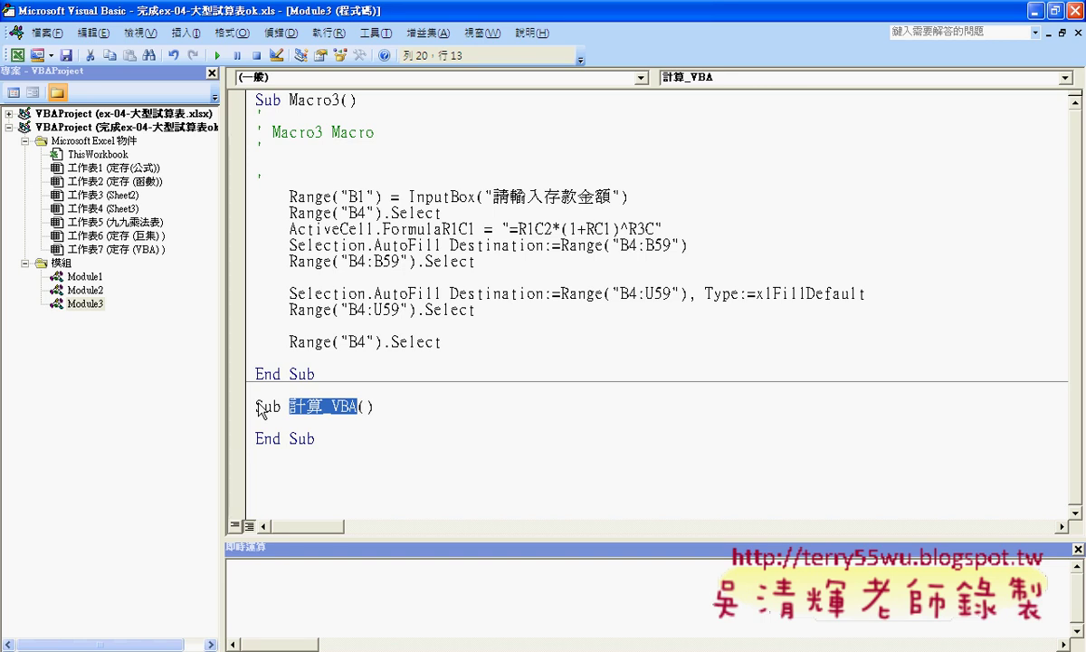
key("Down")
key("Tab")
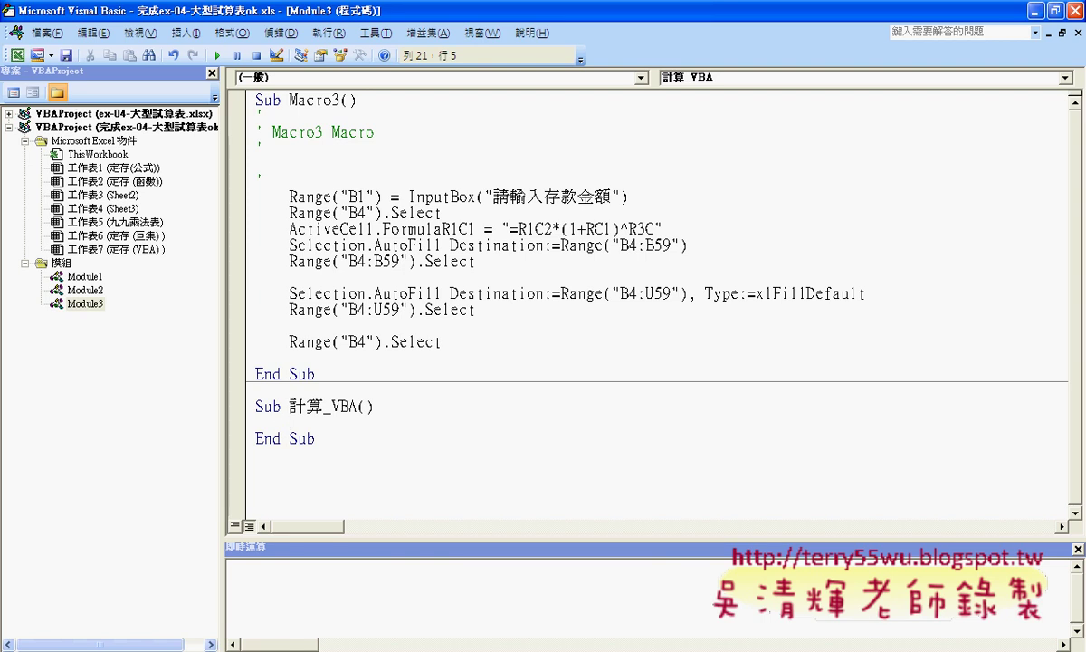
double_click(451, 13)
Drag the editor window right to reveal the Excel deposit table
mouse_move(451, 14)
left_mouse_down()
mouse_move(593, 25)
mouse_move(544, 25)
left_mouse_up()
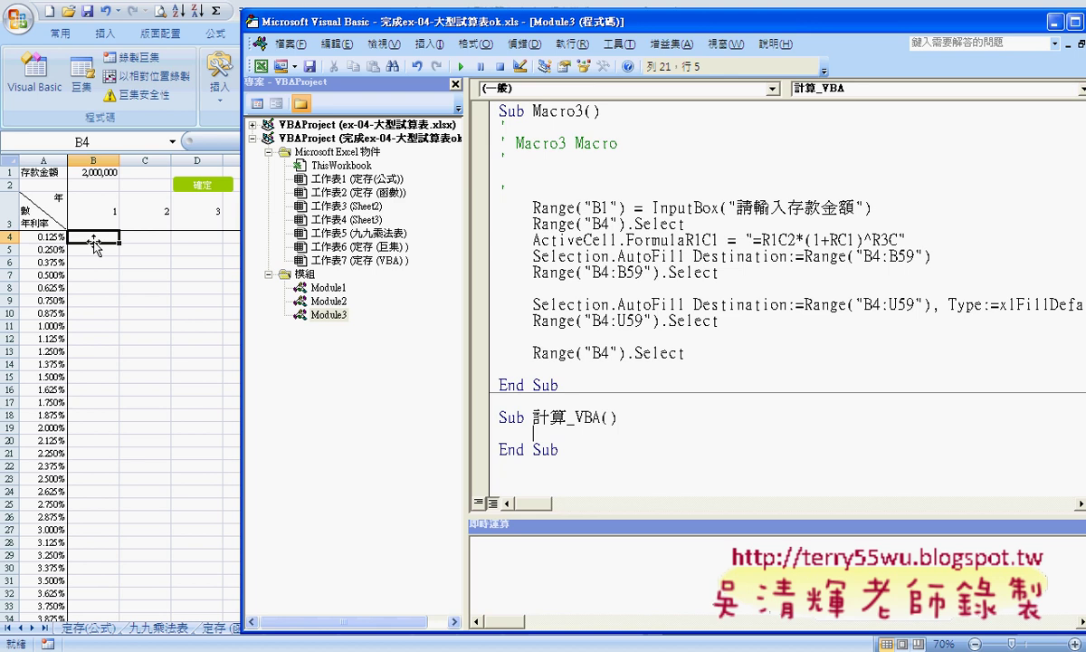
Write an indented 'For i = 4 To 59' loop header inside 計算_VBA
type("F")
type("or")
key("Left")
key("Left")
key("Left")
key("Left")
key("Left")
key("Left")
key("Delete")
key("Delete")
key("Delete")
key("Delete")
key("Tab")
key("End")
type("i")
type("=4 ")
type("to ")
type("59")
key("Return")
key("Return")
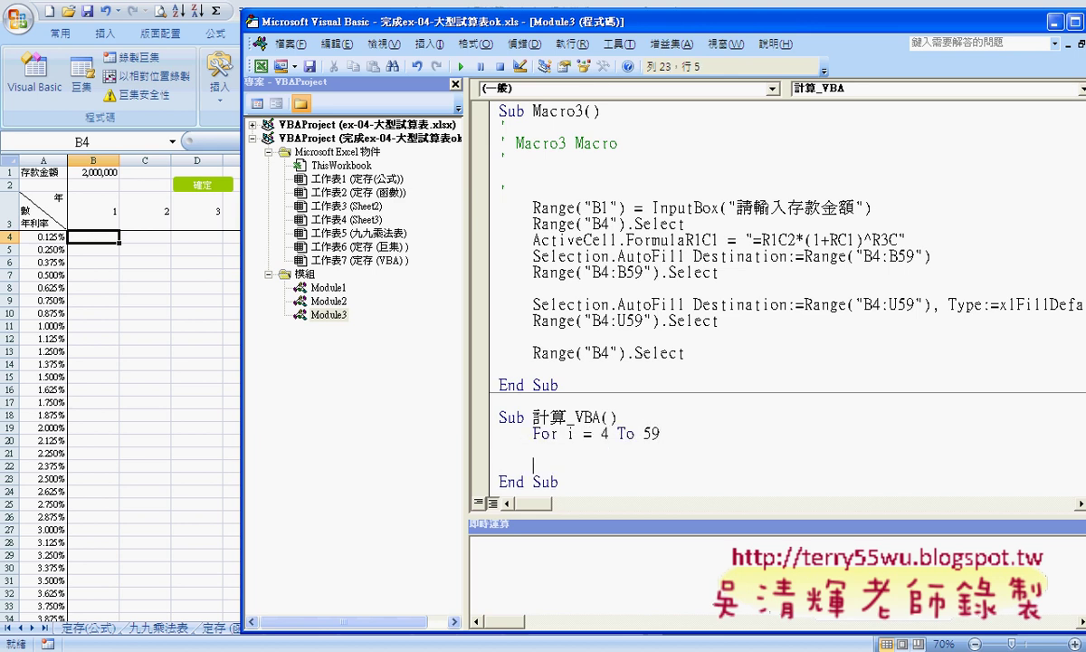
Close the loop with 'Next' and return to the blank line inside it
type("nex")
type("t")
left_click(572, 433)
double_click(570, 433)
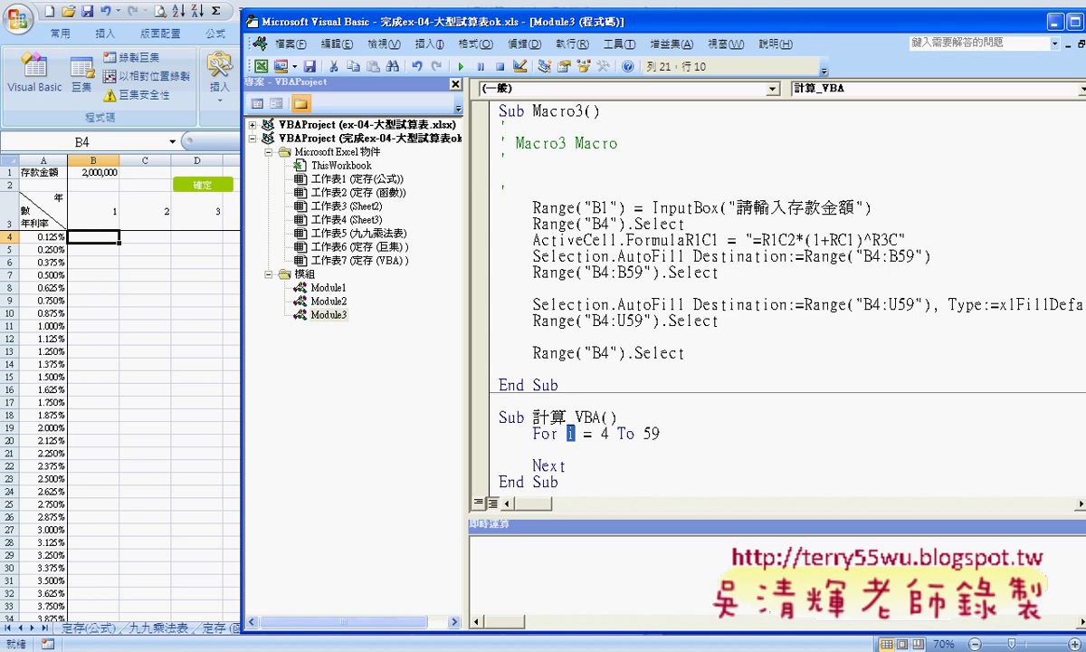
left_click(533, 449)
Indent the loop body line and type 'cells(' to start a Cells call
key("Tab")
type("cell")
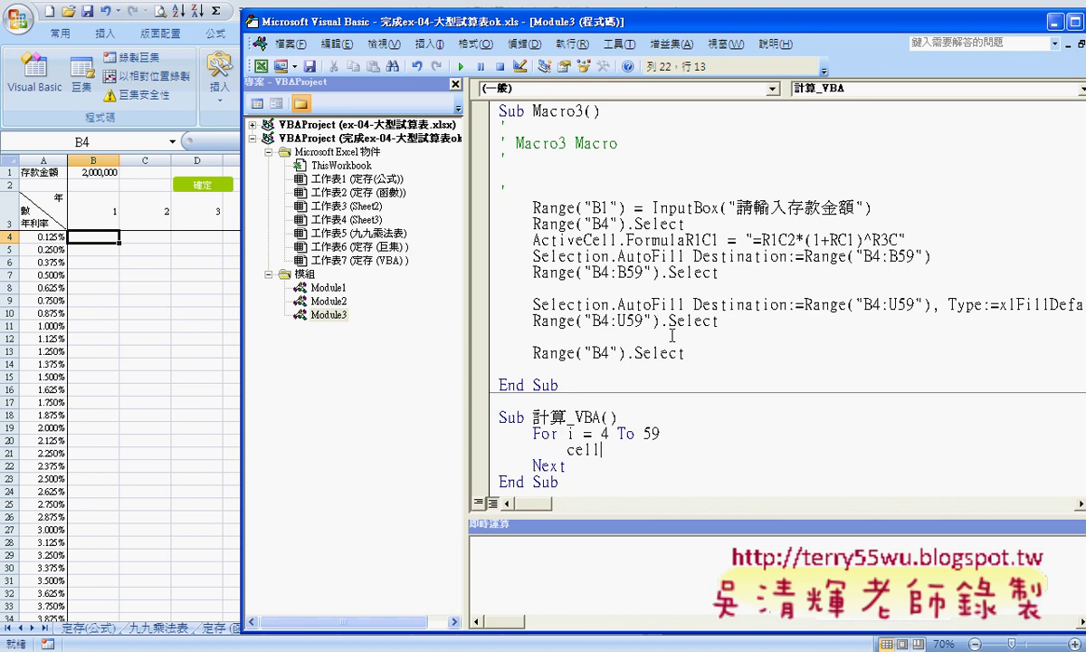
type("s")
type("(")
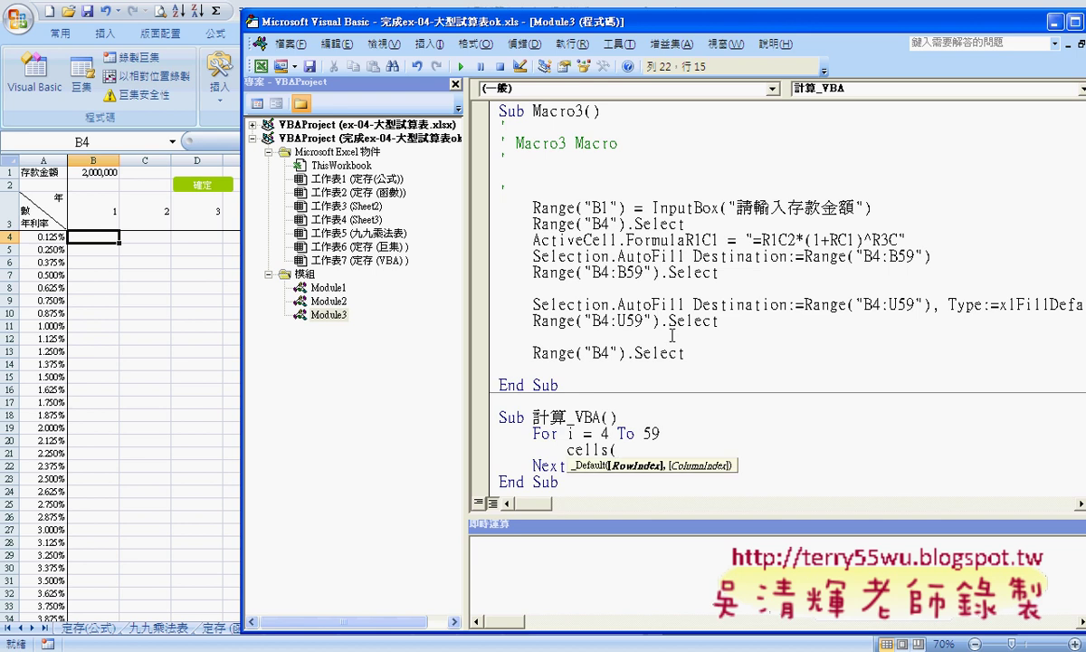